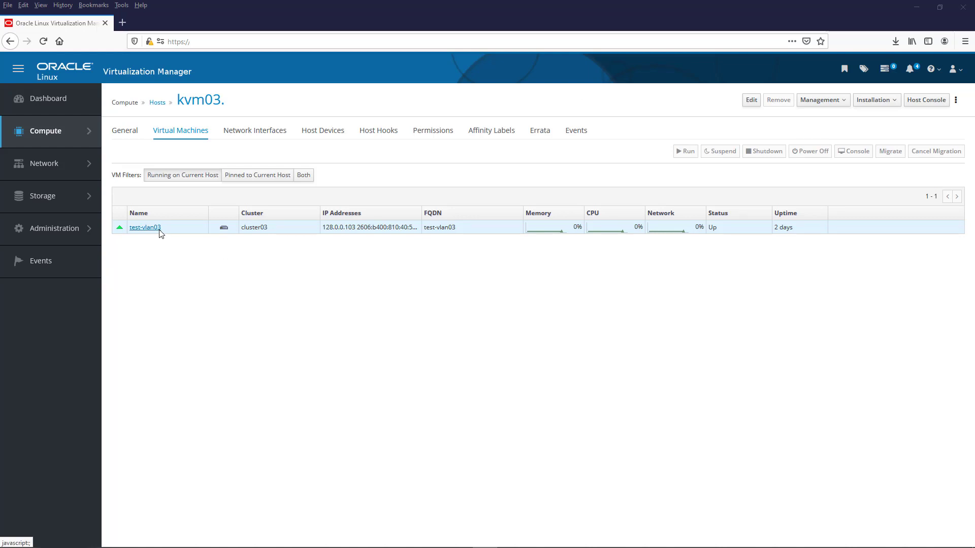
Start a new logical network in the kvm02 data center and name it vlan80-kvm02.
mouse_move(88, 173)
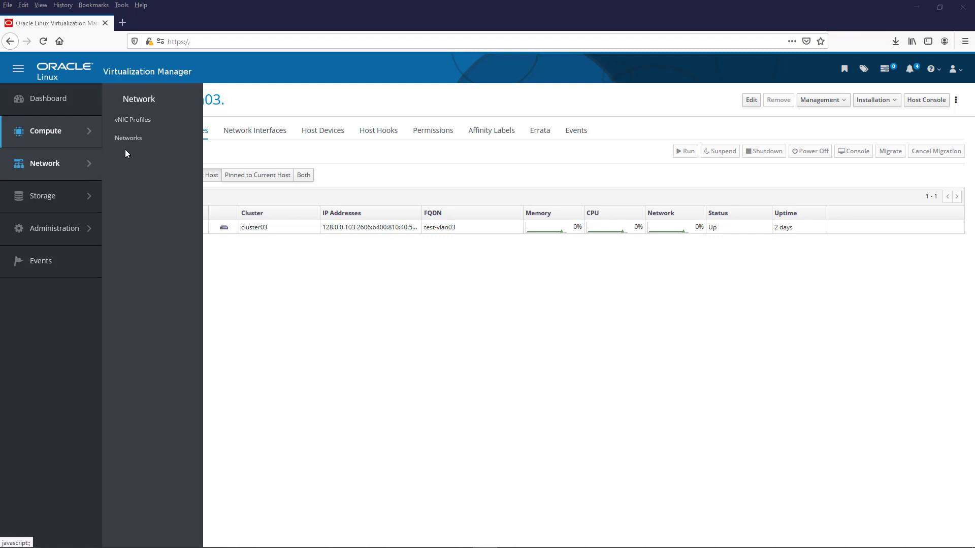
left_click(148, 141)
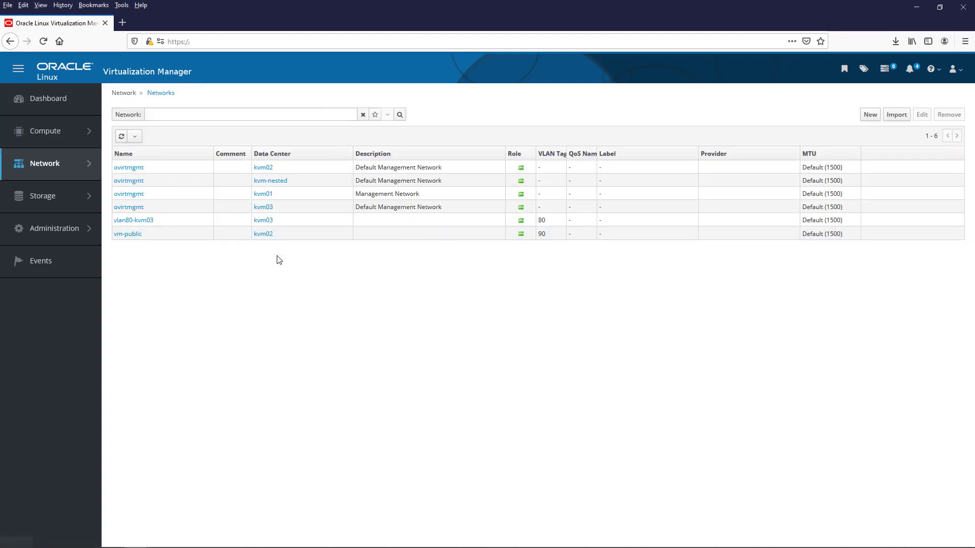
left_click(869, 115)
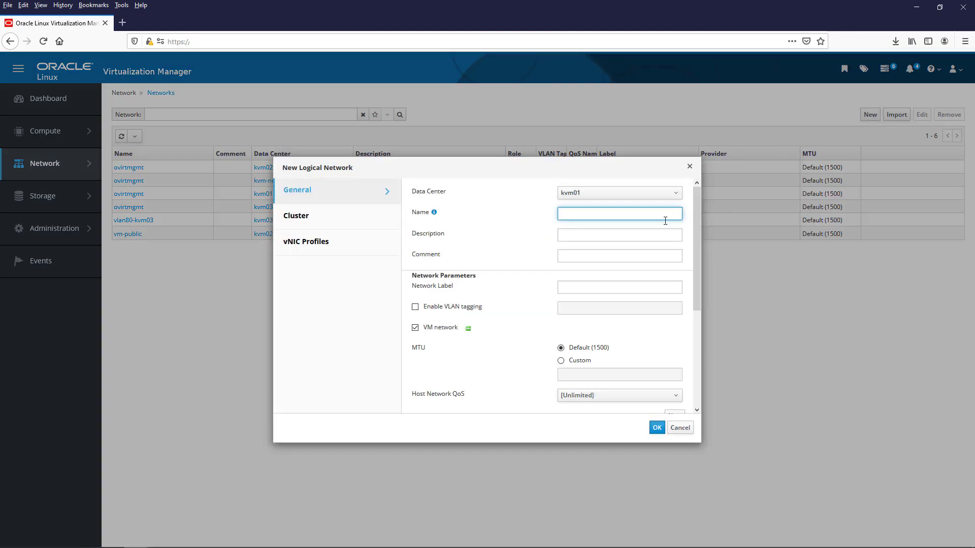
left_click(625, 197)
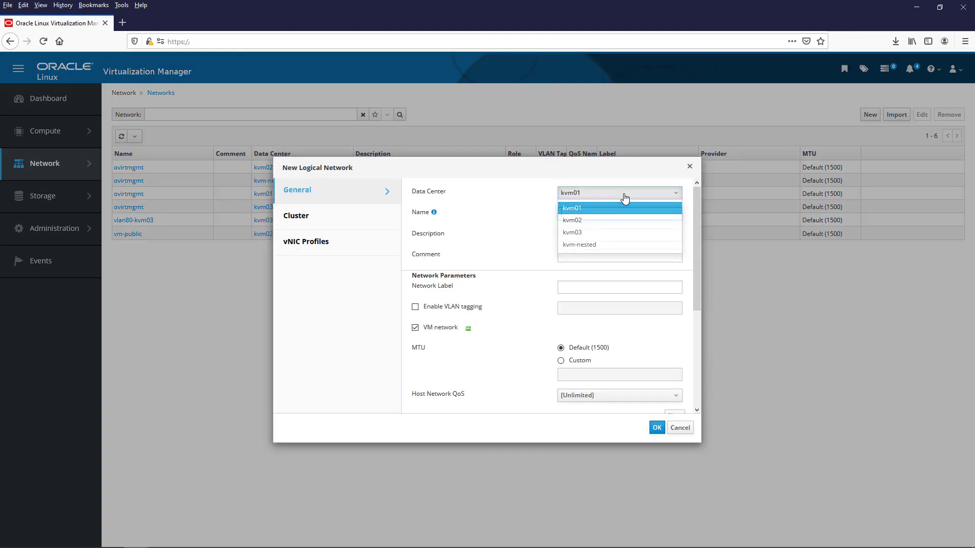
left_click(605, 222)
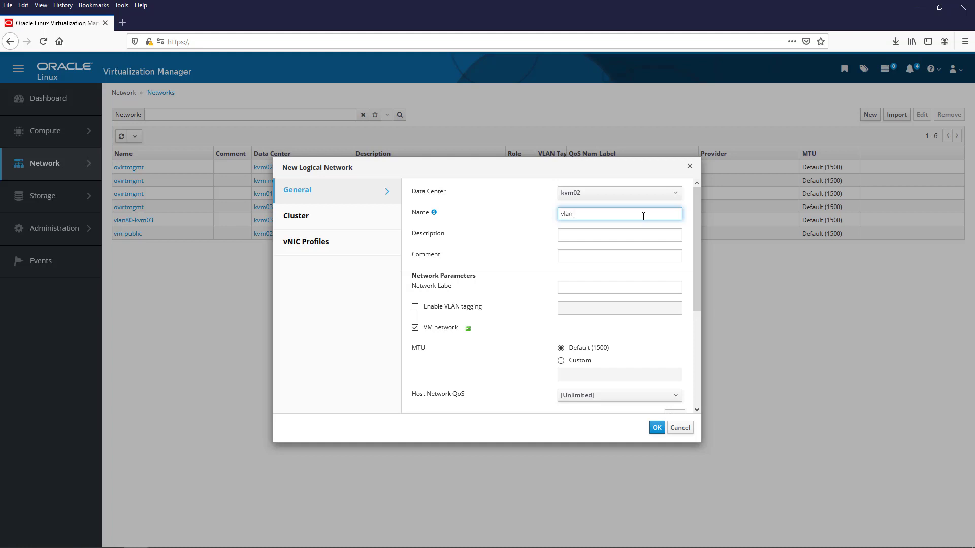
type("vlan80-kvm02")
Enable VLAN tagging with tag 80 for the new logical network and create it.
left_click(415, 308)
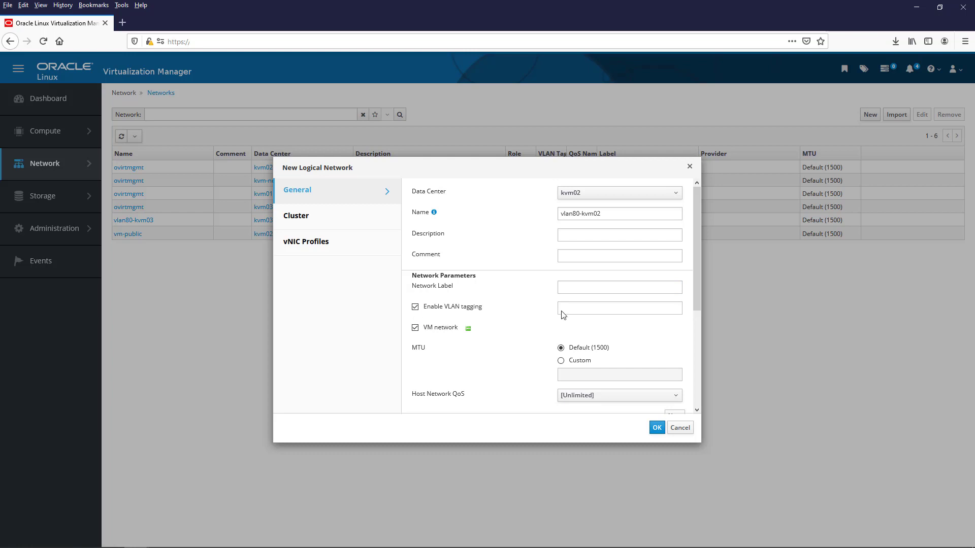
left_click(602, 309)
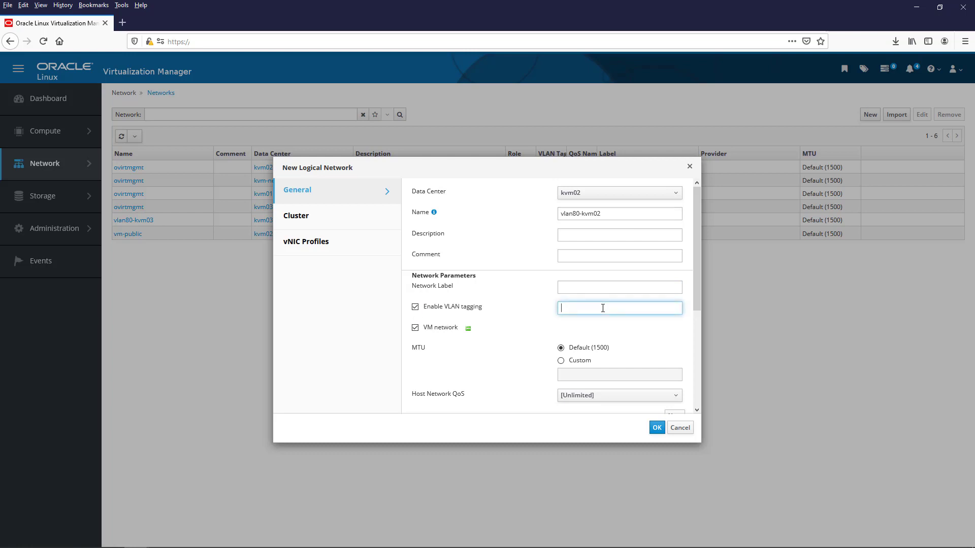
type("80")
left_click(656, 429)
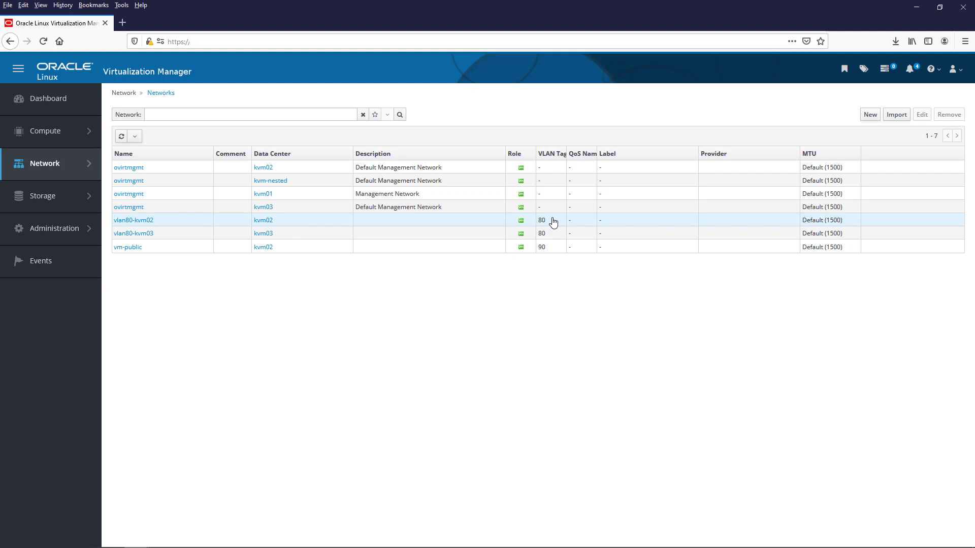
On host kvm02, assign the logical network vlan80-kvm02 to interface eno1 and apply the host network setup.
mouse_move(91, 130)
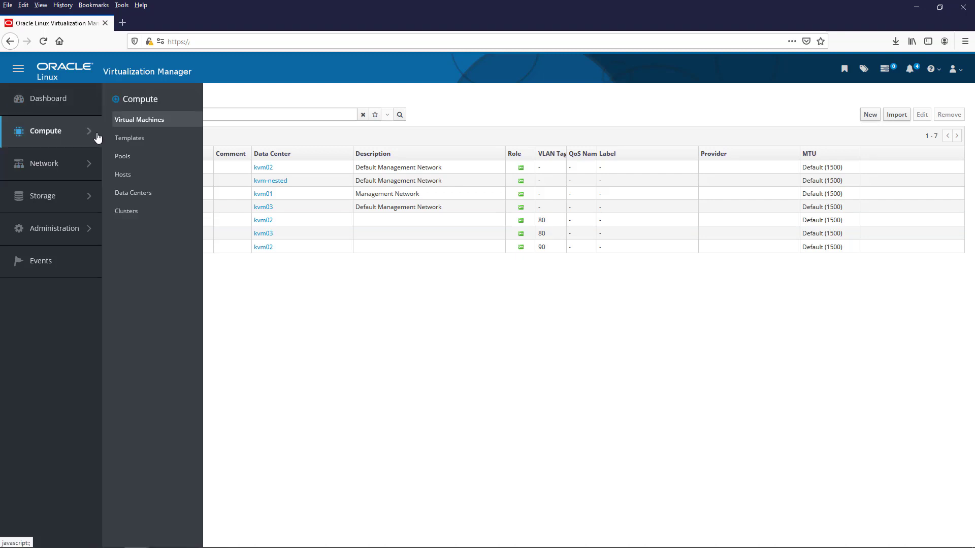
left_click(150, 179)
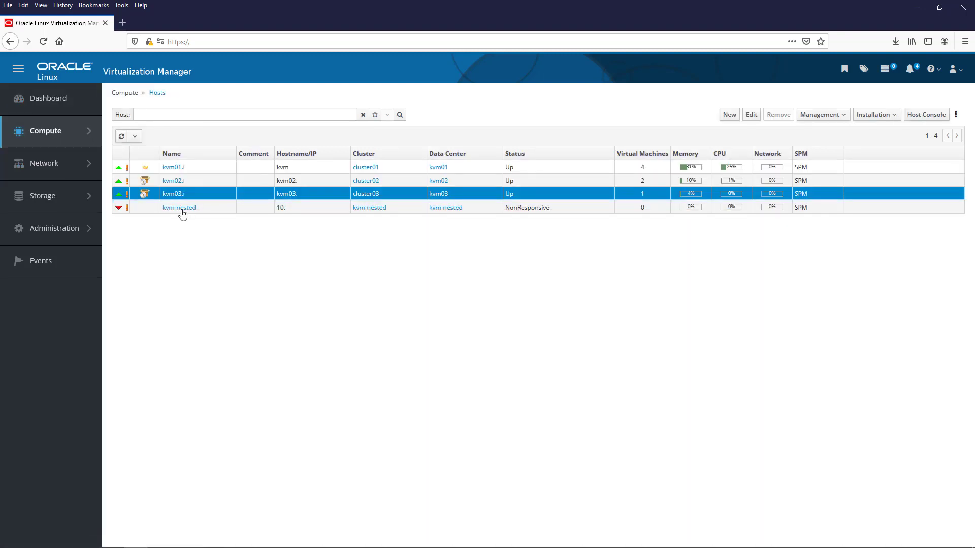
left_click(189, 186)
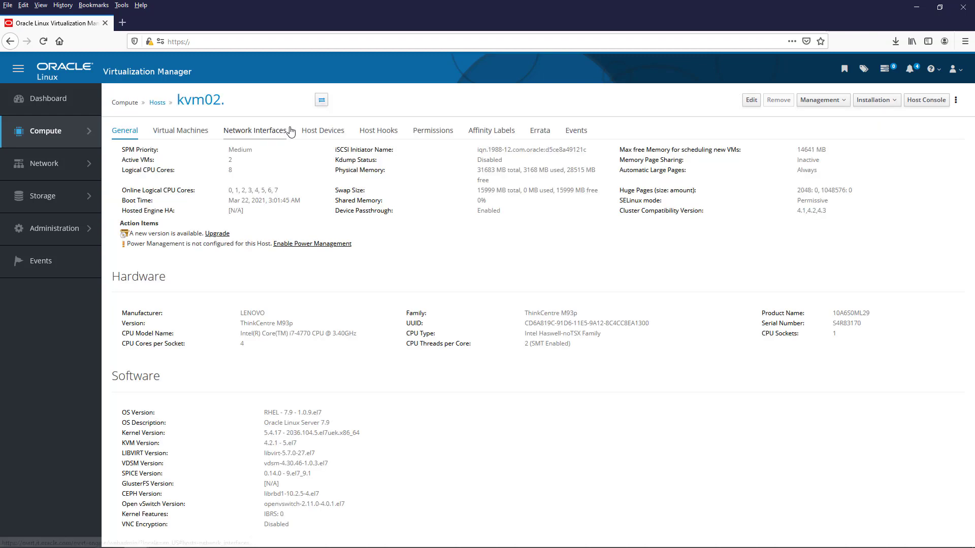
left_click(275, 135)
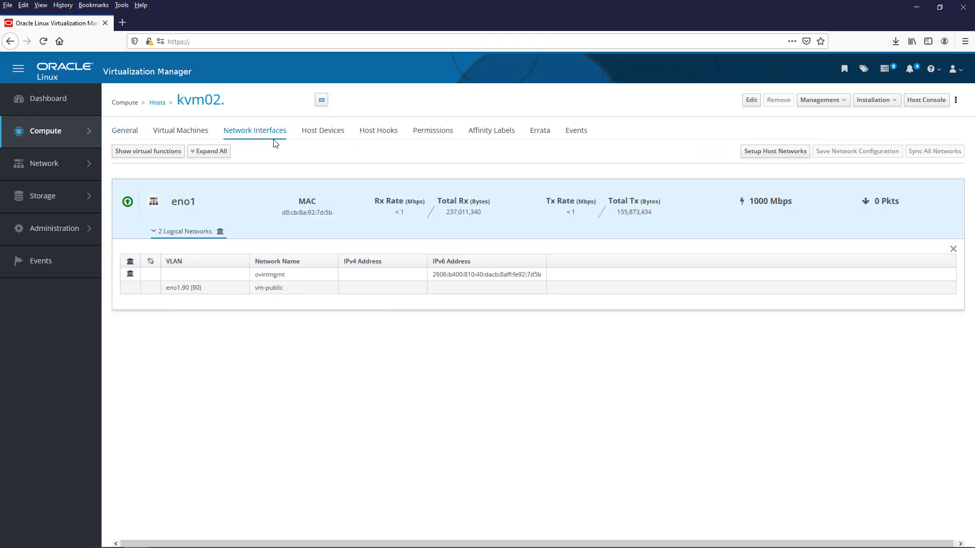
left_click(795, 155)
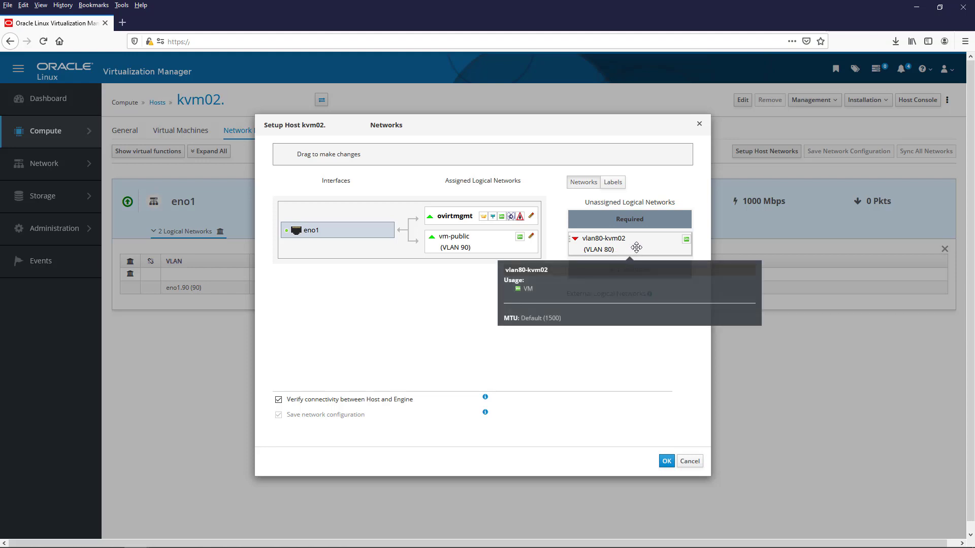
left_click_drag(627, 247, 495, 243)
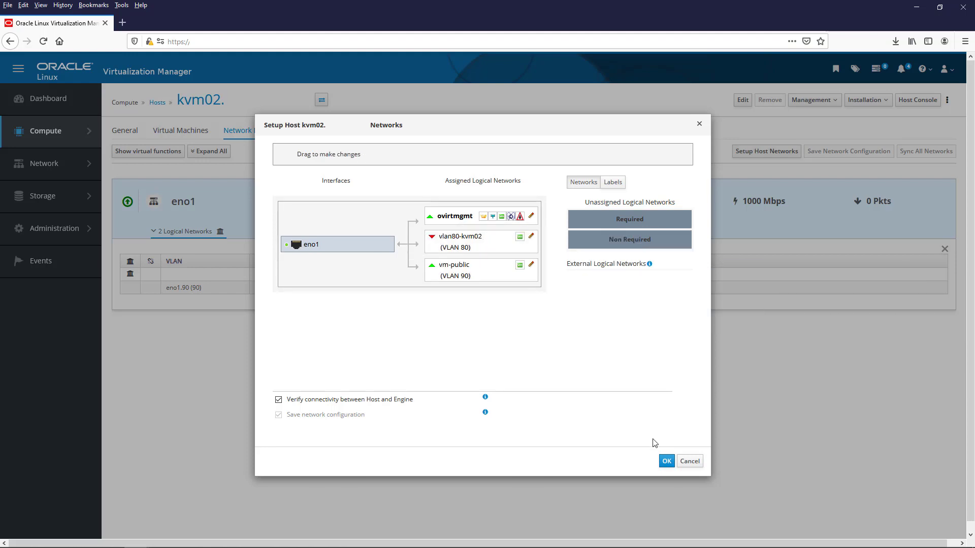
left_click(665, 462)
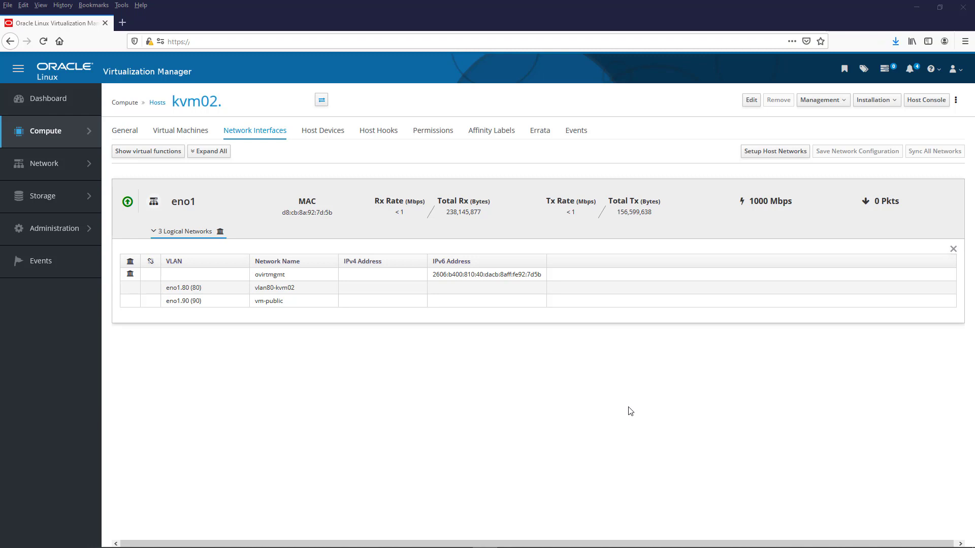
Open the console of the test-vlan02 virtual machine on host kvm02, ping 128.0.0.104, stop the ping and return to the manager.
left_click(184, 133)
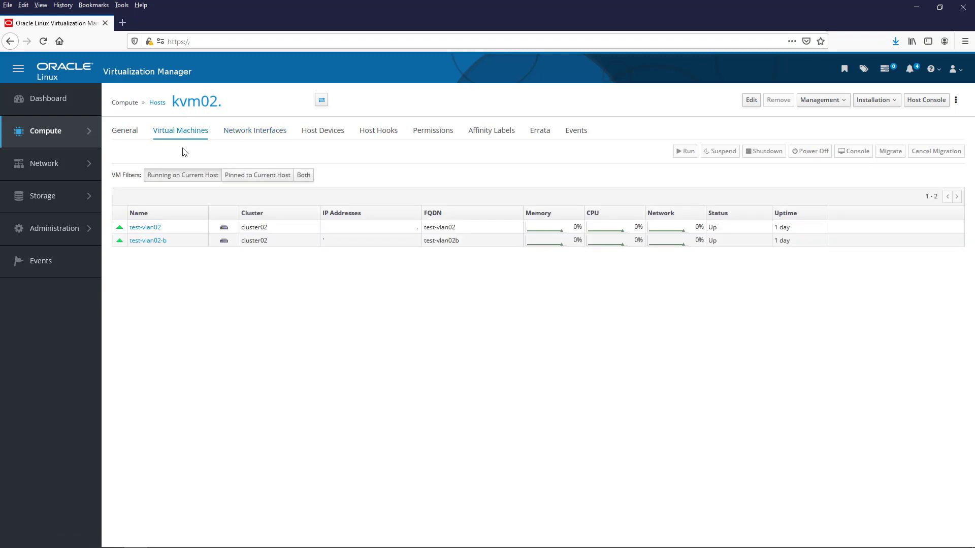
left_click(179, 227)
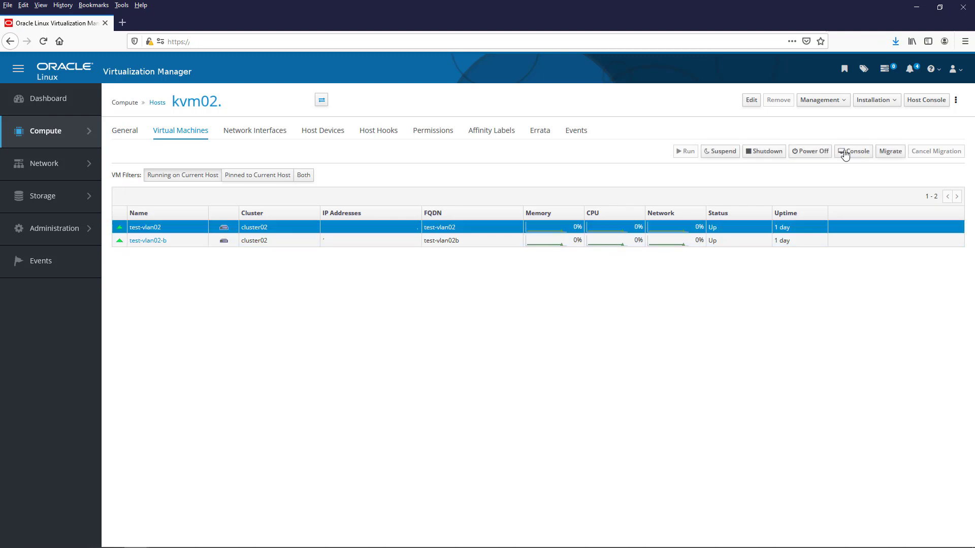
left_click(855, 152)
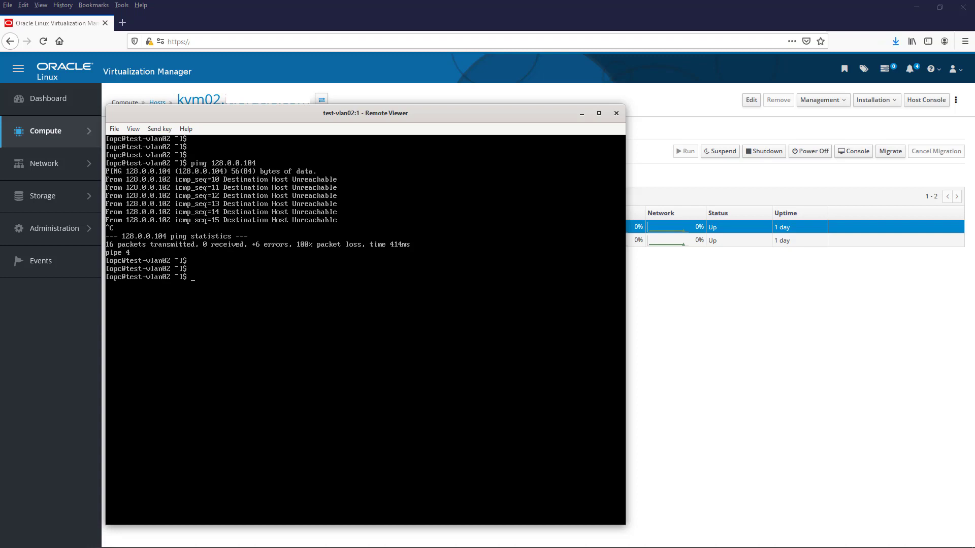
key("Up")
key("Return")
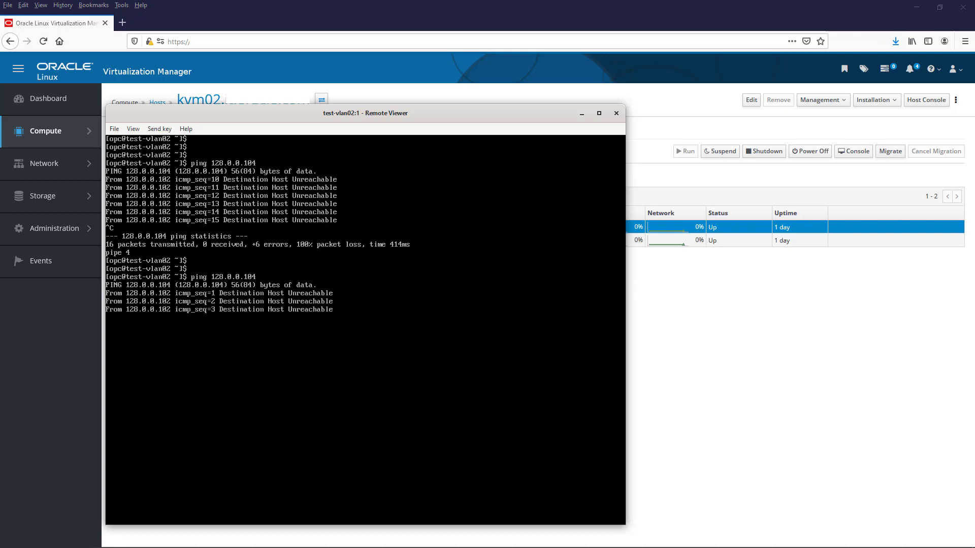
key("ctrl+c")
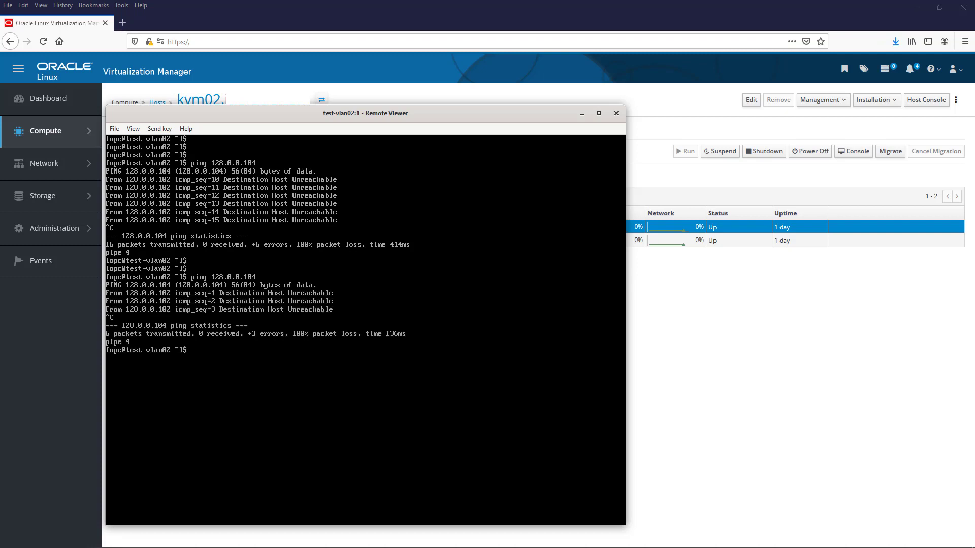
left_click(749, 380)
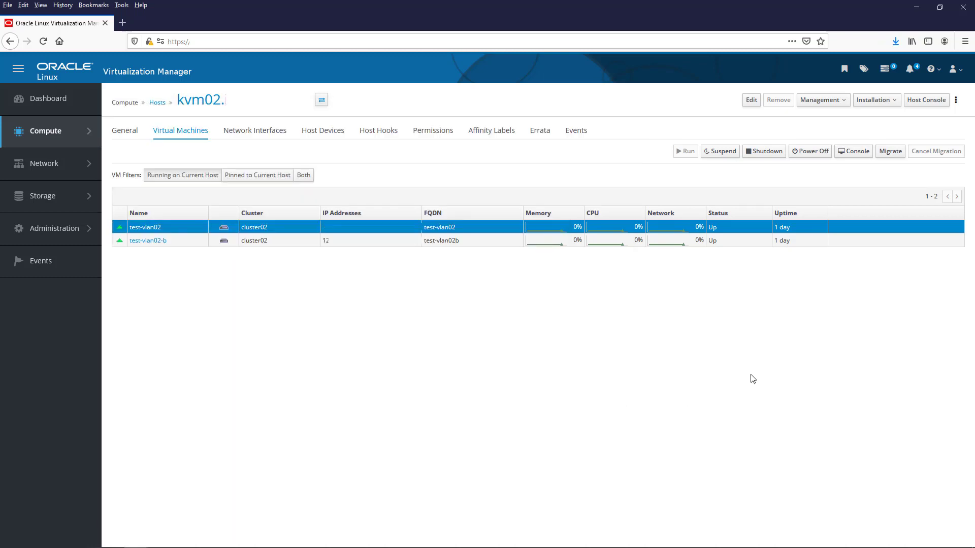
Edit the test-vlan02 virtual machine so nic1 uses the vNIC profile vlan80-kvm02/vlan80-kvm02, and save.
left_click(157, 230)
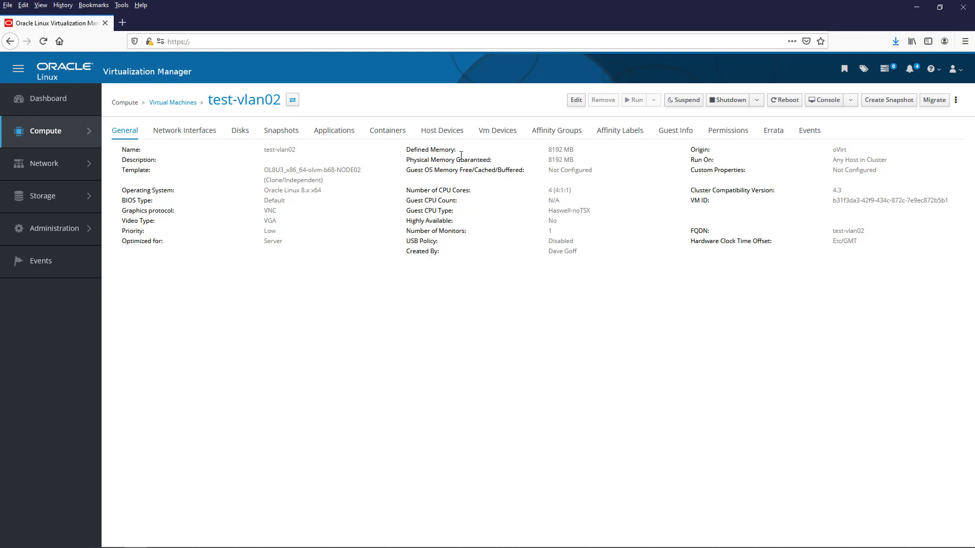
left_click(578, 100)
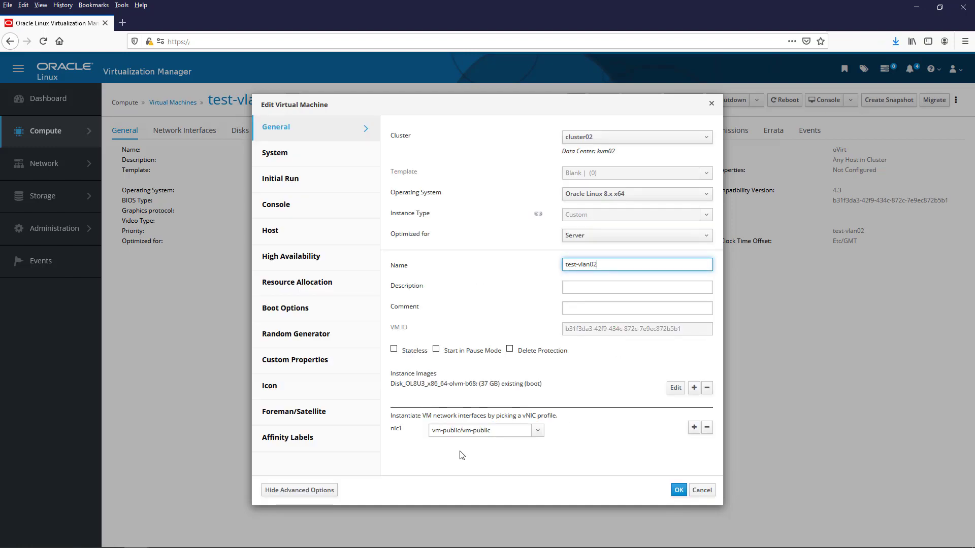
left_click(537, 431)
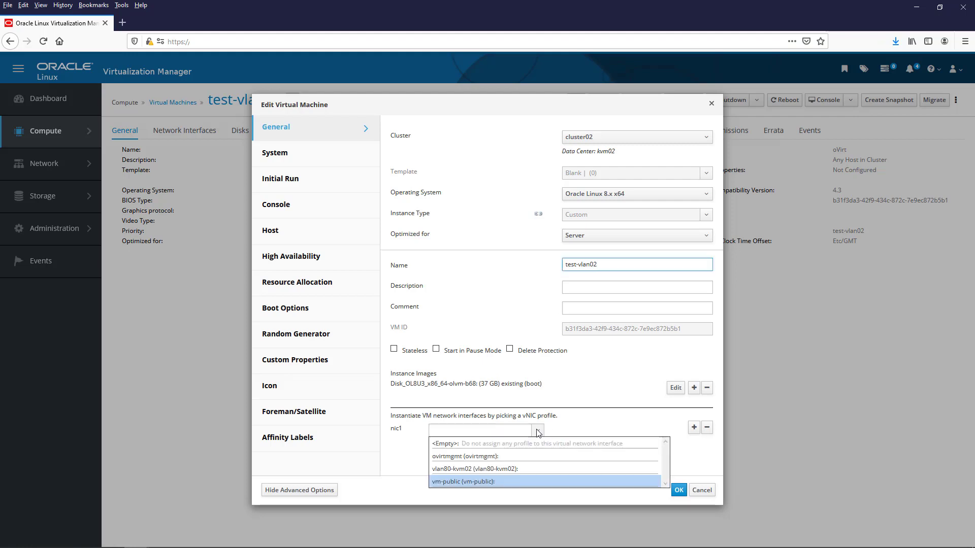
left_click(483, 469)
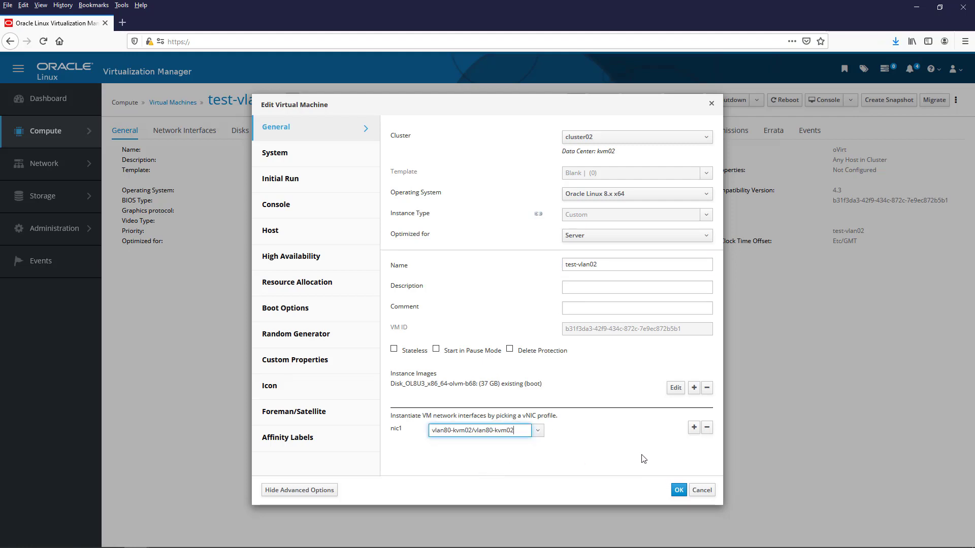
left_click(679, 490)
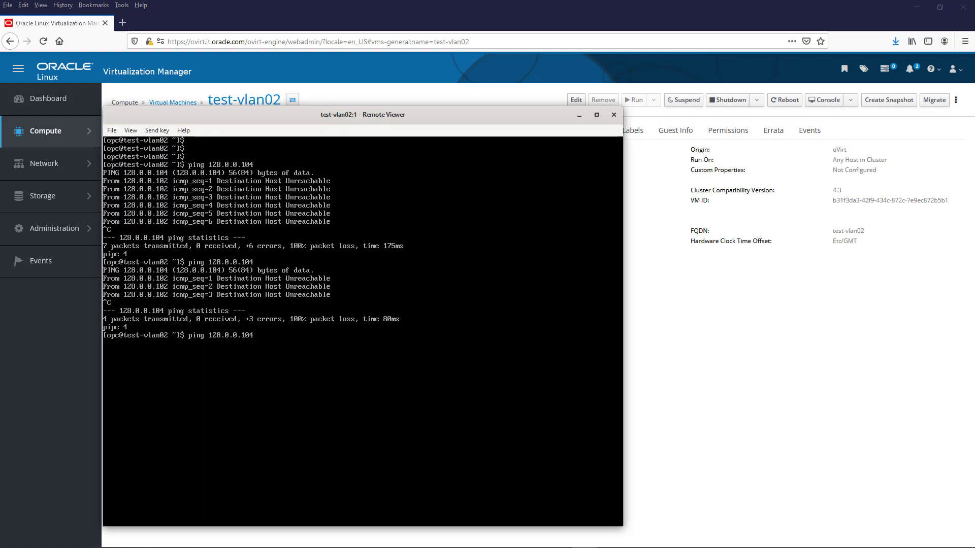
Ping 128.0.0.104 again from the test-vlan02 console to check connectivity over the assigned VLAN.
key("Return")
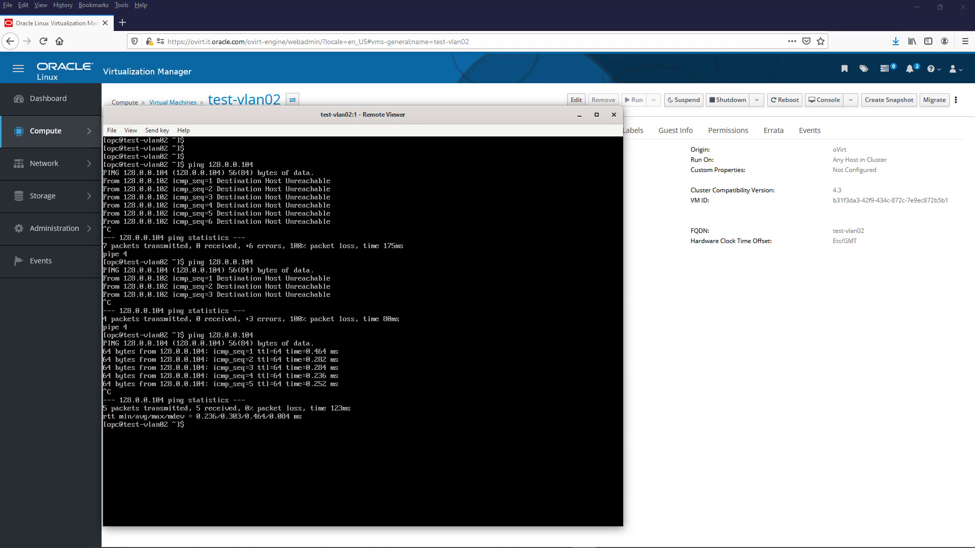
type("B")
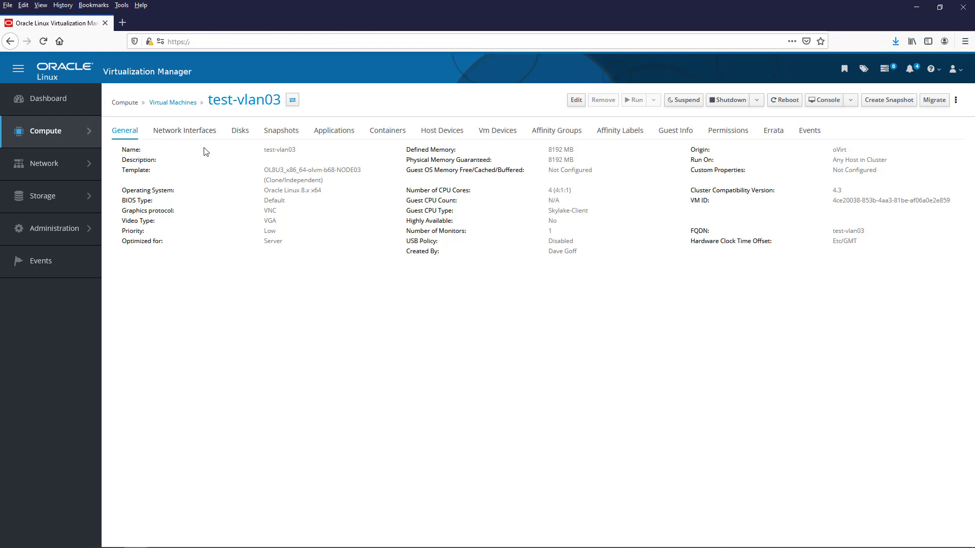
Examine the nic1 details of test-vlan03, and ping its address 128.0.0.103 from the test-vlan02 console, stopping after several packets.
left_click(190, 134)
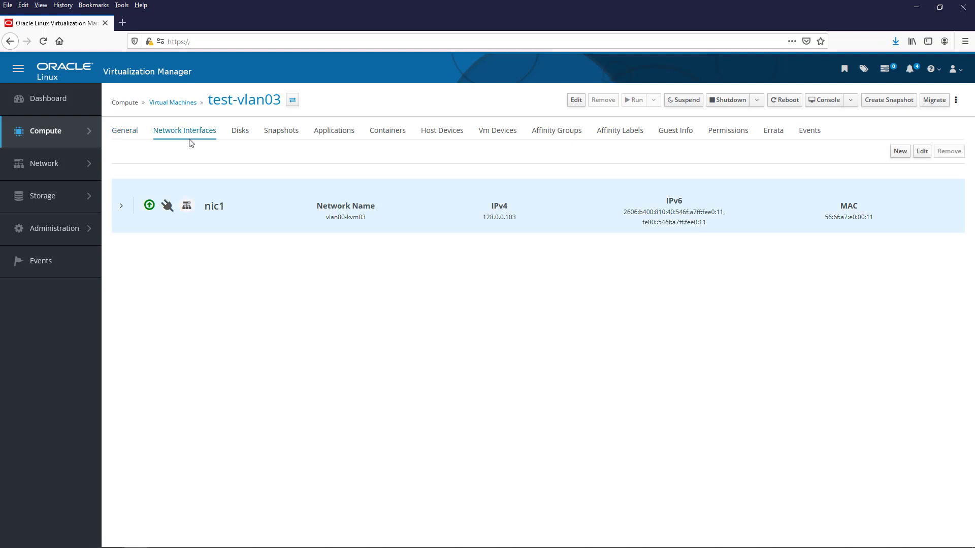
left_click(121, 208)
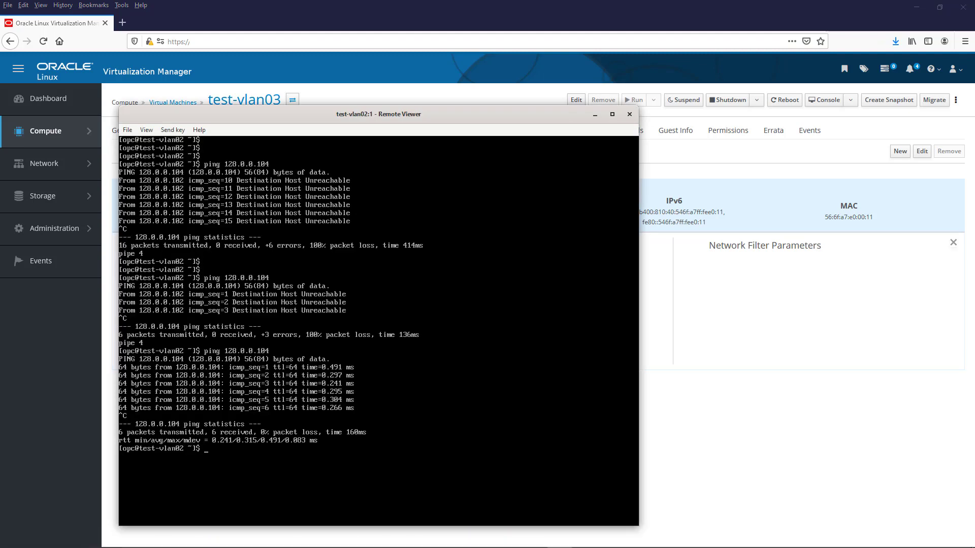
key("Up")
type("3")
key("Return")
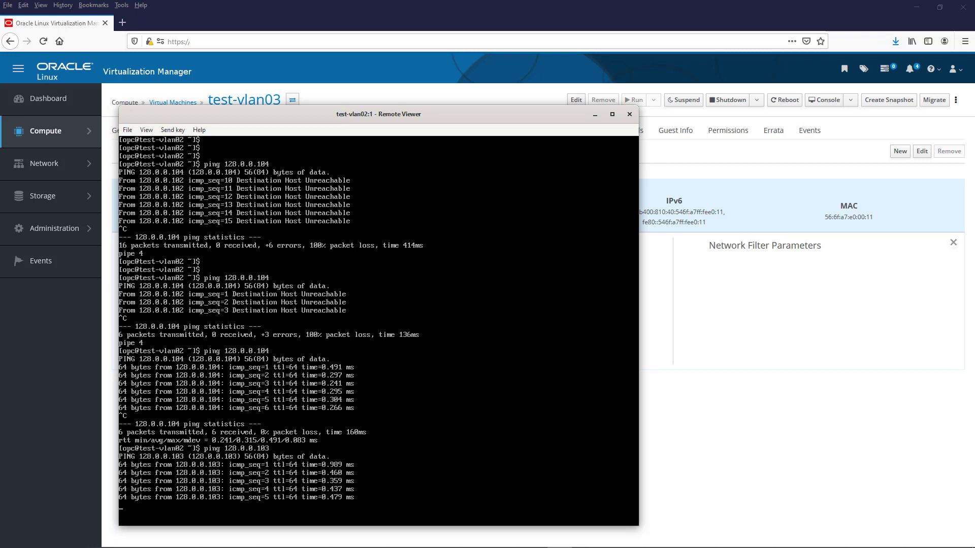
key("ctrl+c")
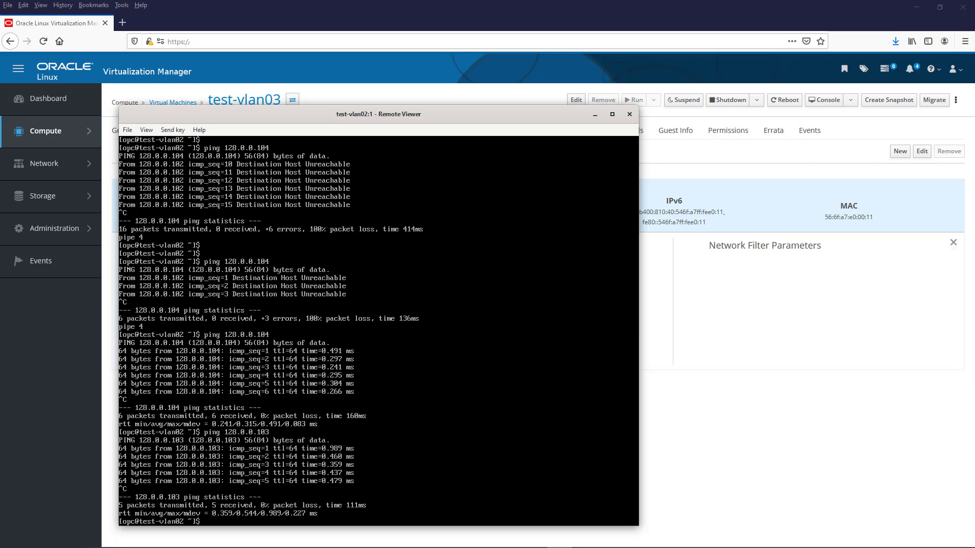